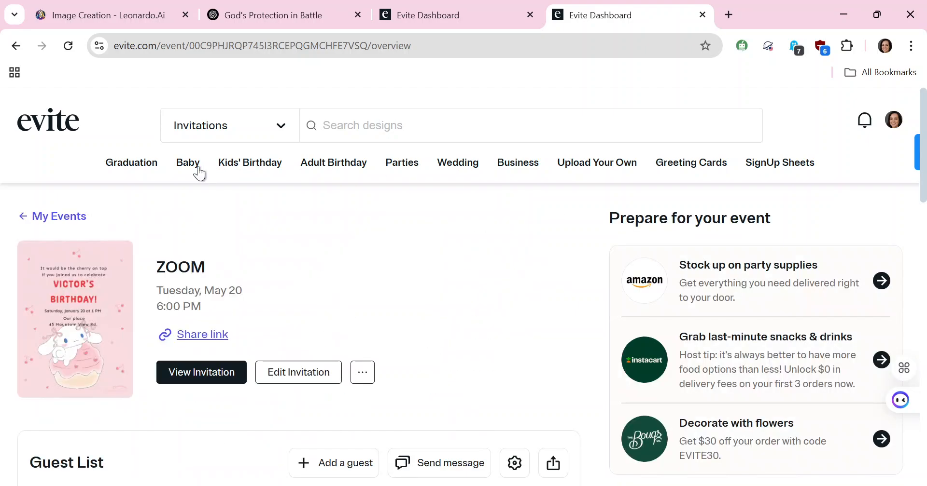
Look through the invitation categories and open the Professional Events designs under Business
mouse_move(118, 170)
mouse_move(194, 176)
mouse_move(354, 177)
mouse_move(407, 180)
mouse_move(509, 170)
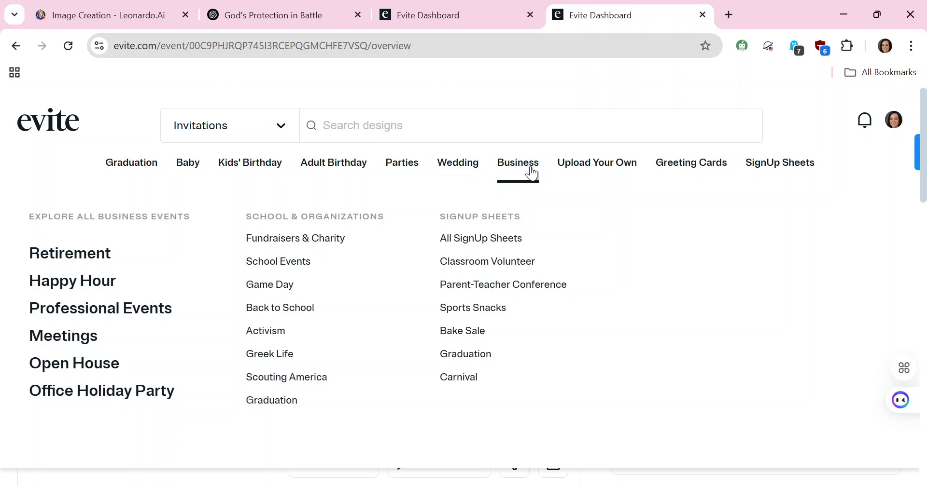
mouse_move(570, 172)
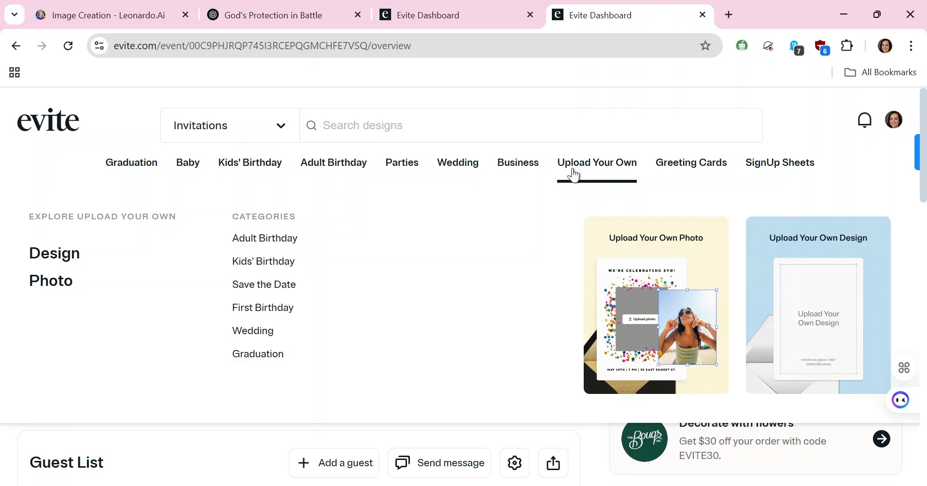
mouse_move(666, 180)
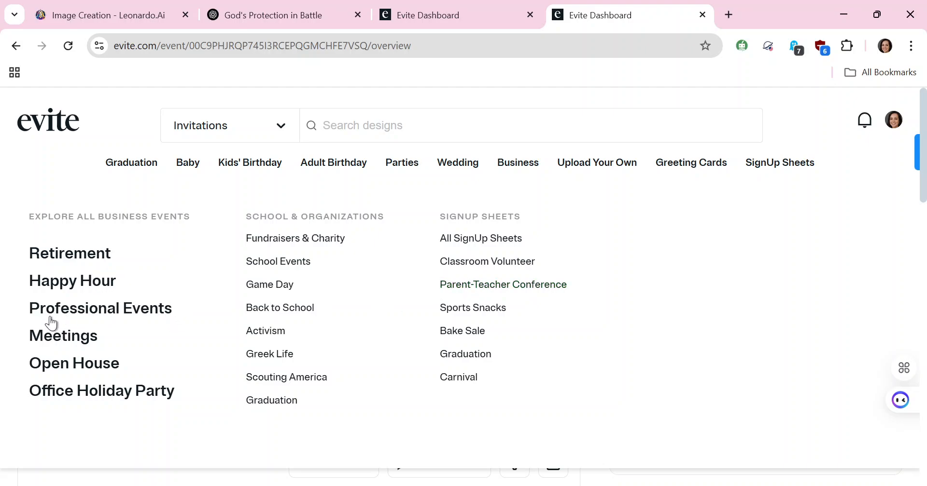
left_click(91, 312)
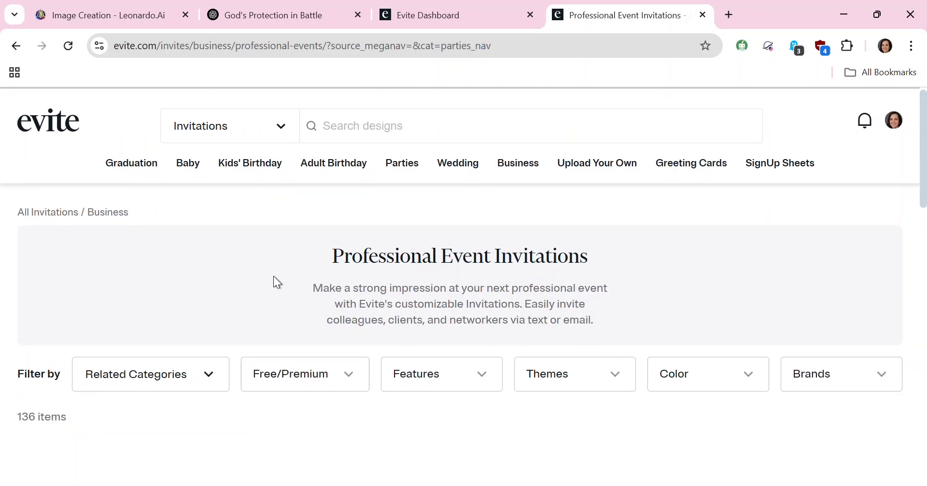
Browse the professional event invitation designs, comparing the premium and free templates
scroll(274, 276, "down", 2)
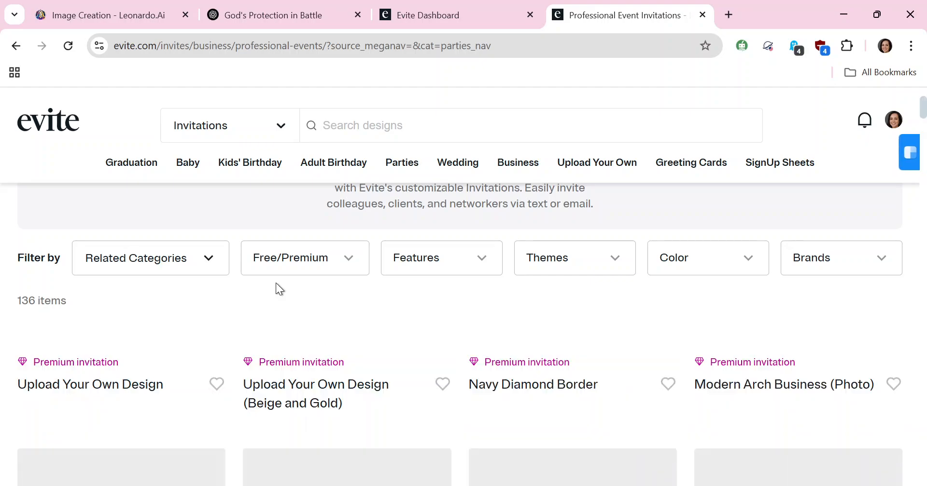
scroll(374, 295, "down", 3)
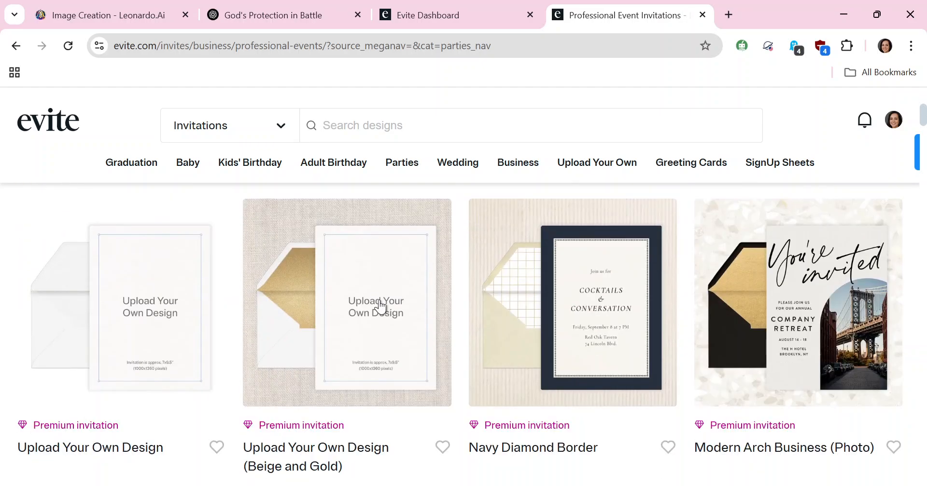
scroll(492, 384, "down", 2)
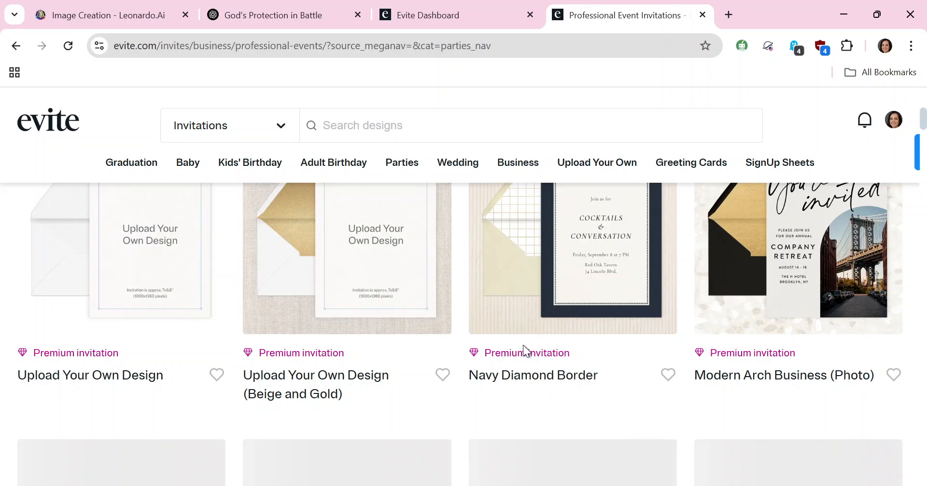
scroll(523, 345, "down", 5)
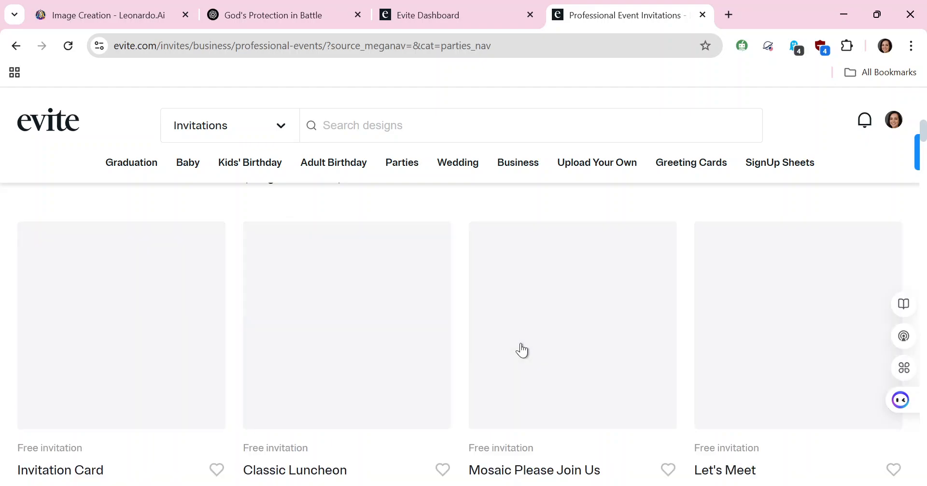
scroll(521, 350, "up", 5)
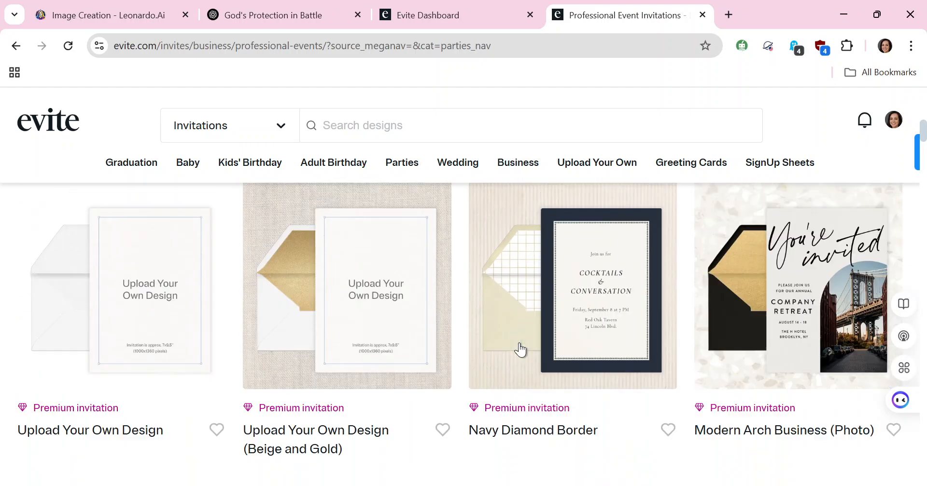
scroll(527, 366, "down", 3)
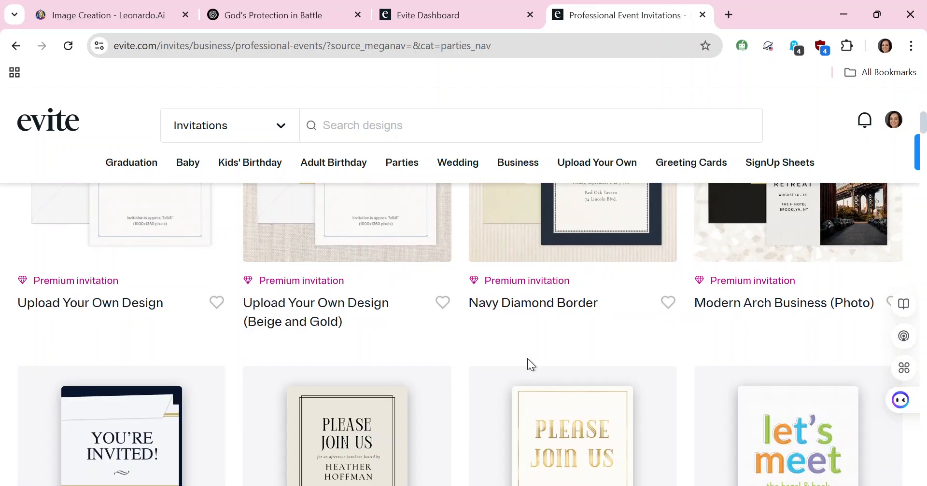
scroll(528, 365, "down", 5)
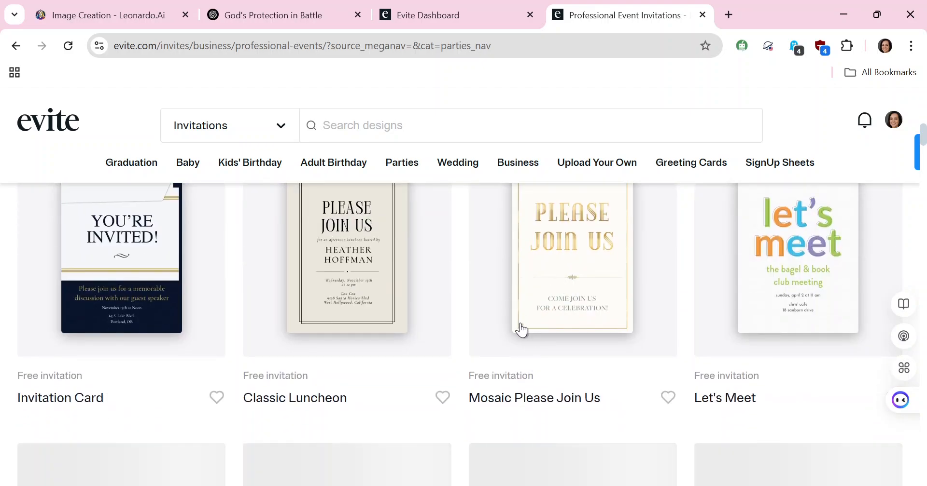
scroll(542, 310, "up", 3)
scroll(542, 311, "down", 5)
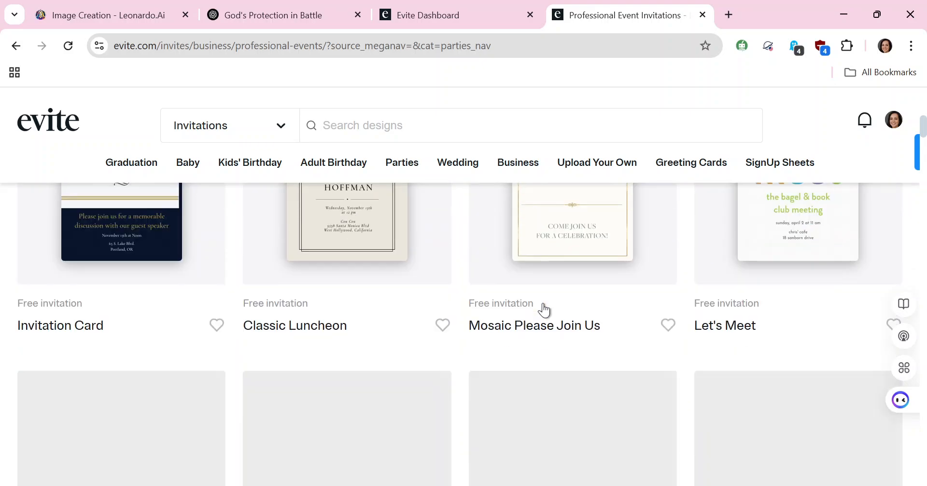
scroll(323, 265, "up", 3)
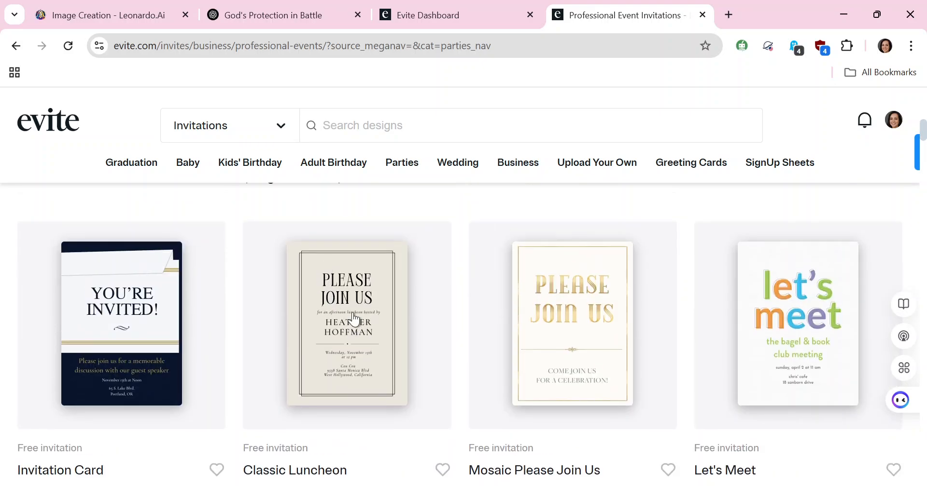
scroll(372, 321, "down", 2)
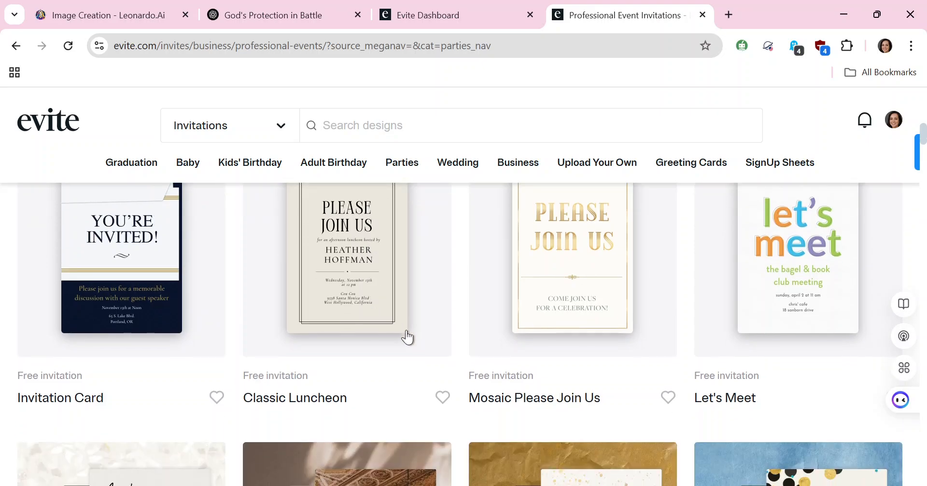
Preview the free Classic Luncheon design and start customizing it in its basic version instead of Premium
left_click(345, 296)
scroll(441, 352, "down", 3)
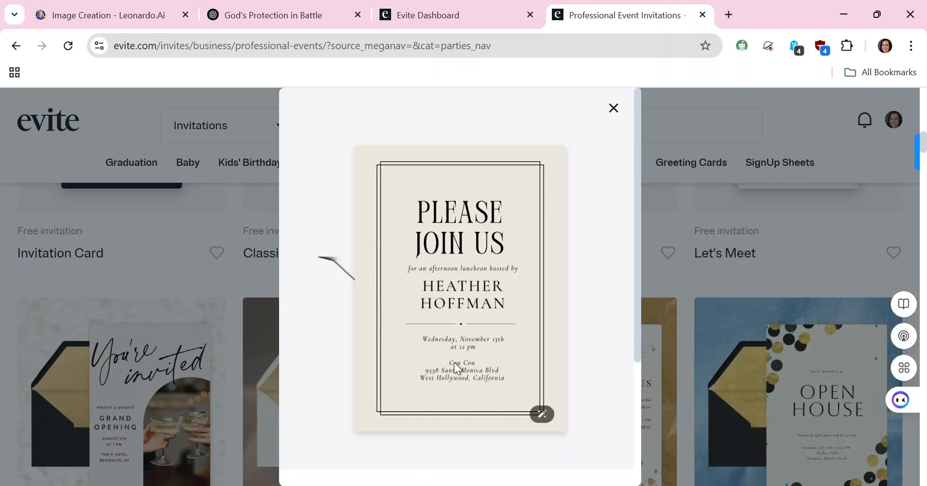
scroll(480, 367, "down", 3)
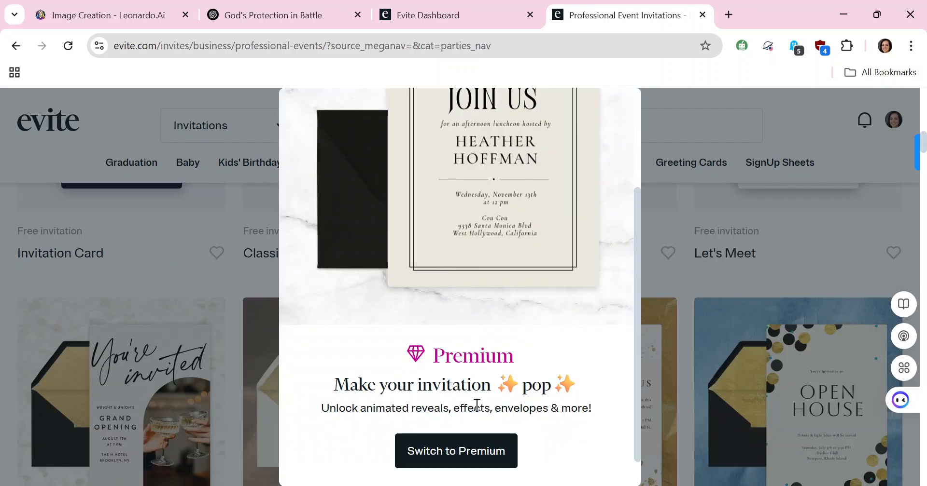
scroll(475, 408, "down", 1)
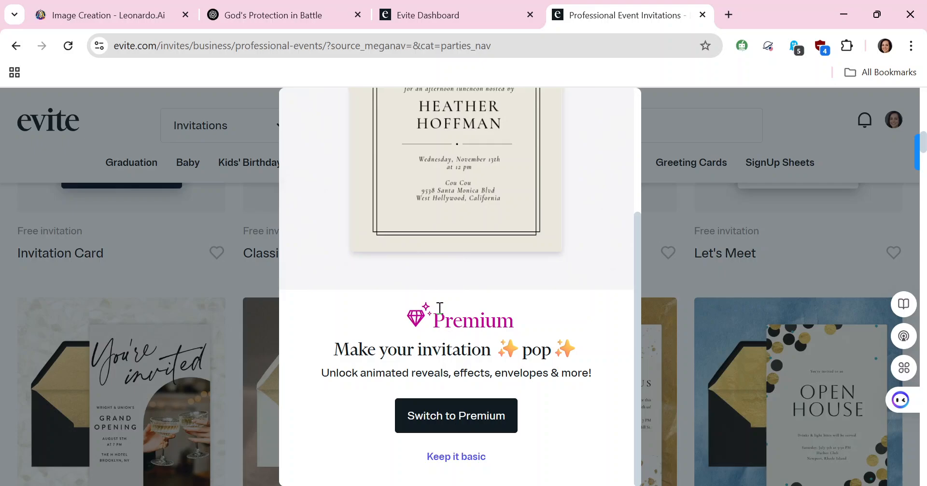
scroll(439, 309, "up", 2)
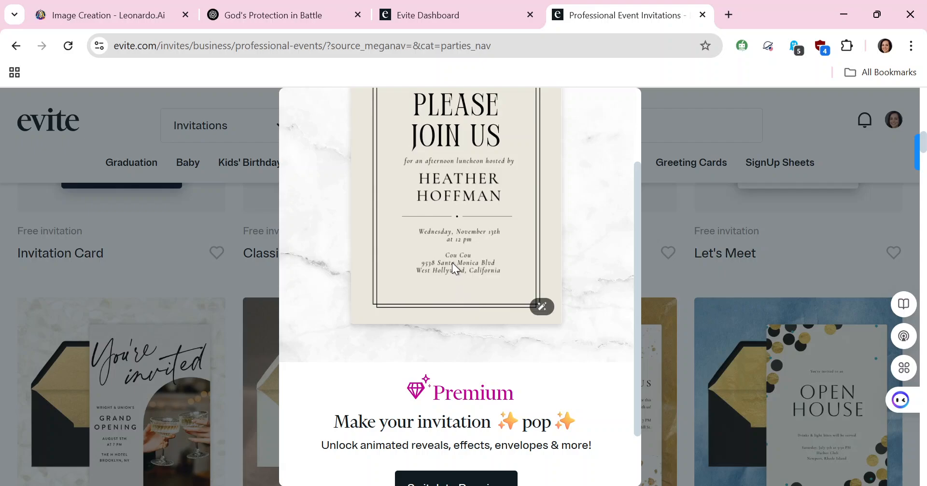
scroll(467, 285, "up", 3)
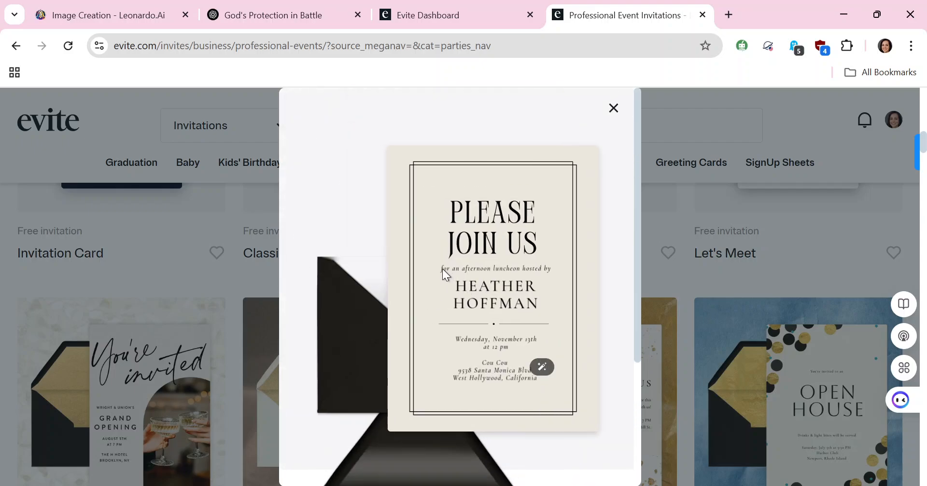
scroll(431, 338, "down", 5)
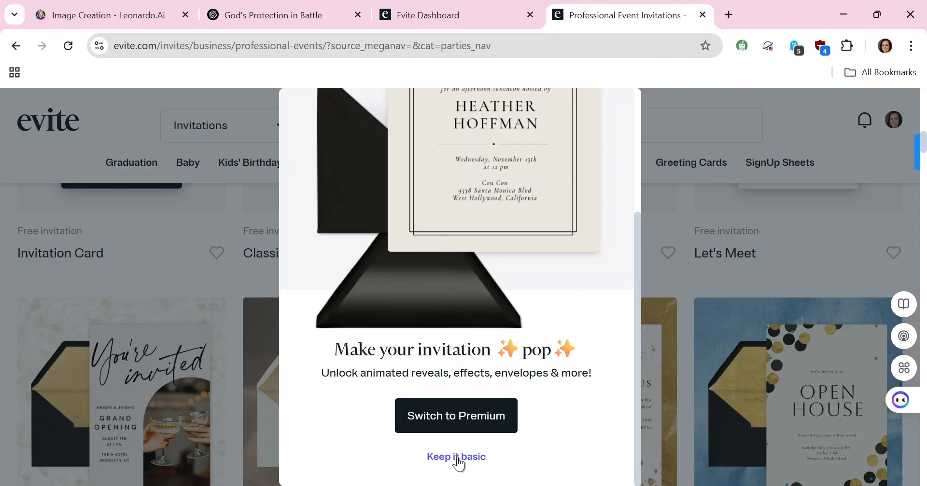
left_click(457, 459)
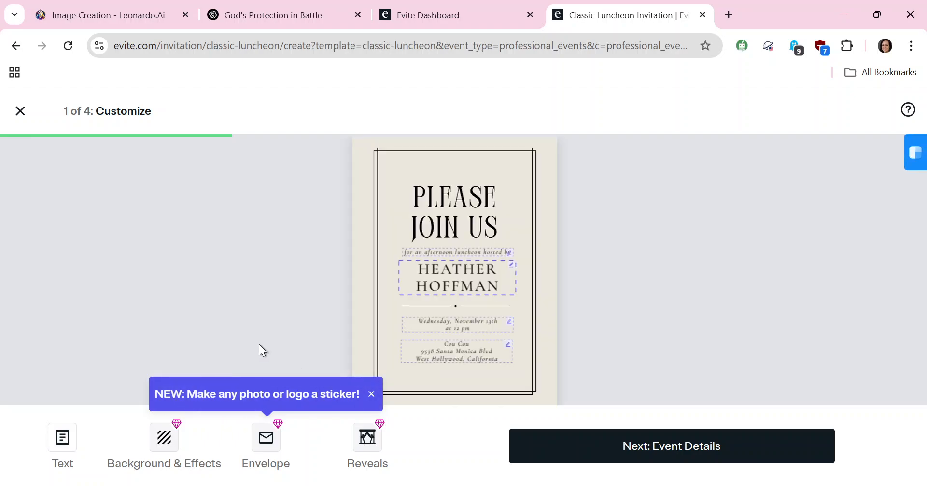
Add the host's first name to the end of the "for an afternoon luncheon hosted by" line
left_click(66, 450)
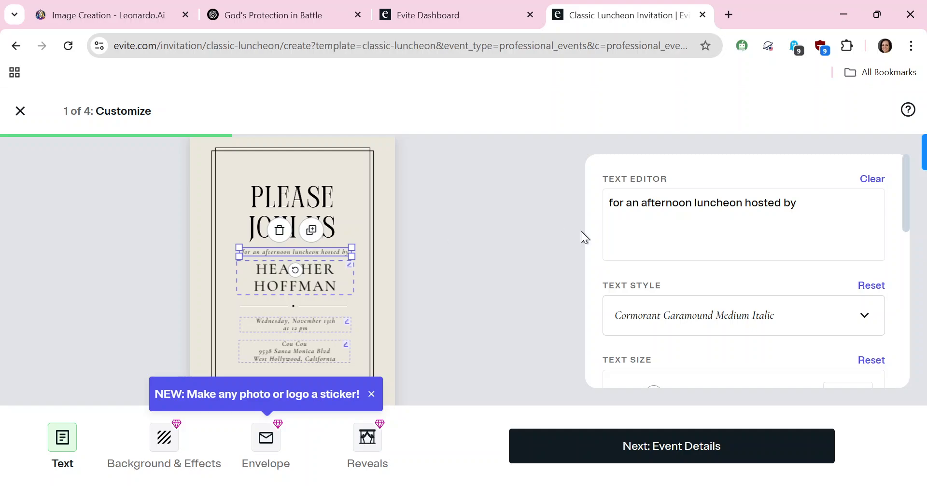
triple_click(798, 205)
left_click(799, 200)
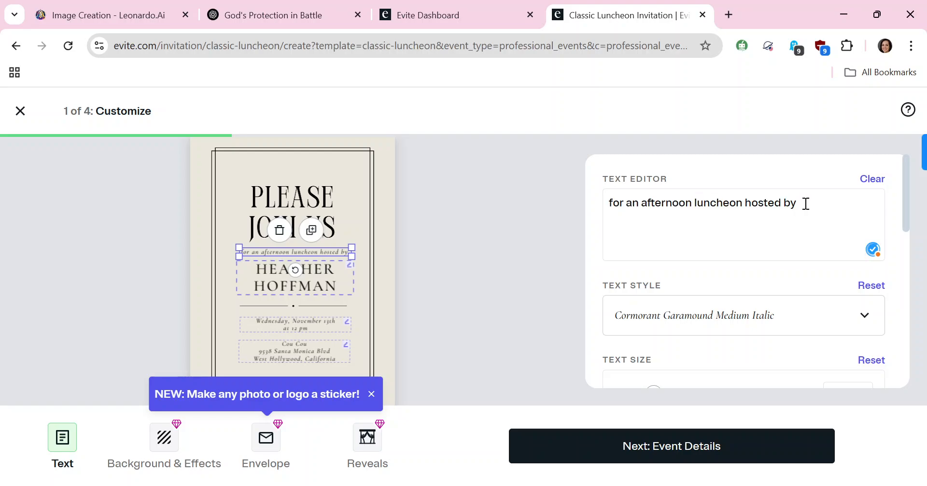
type("jo")
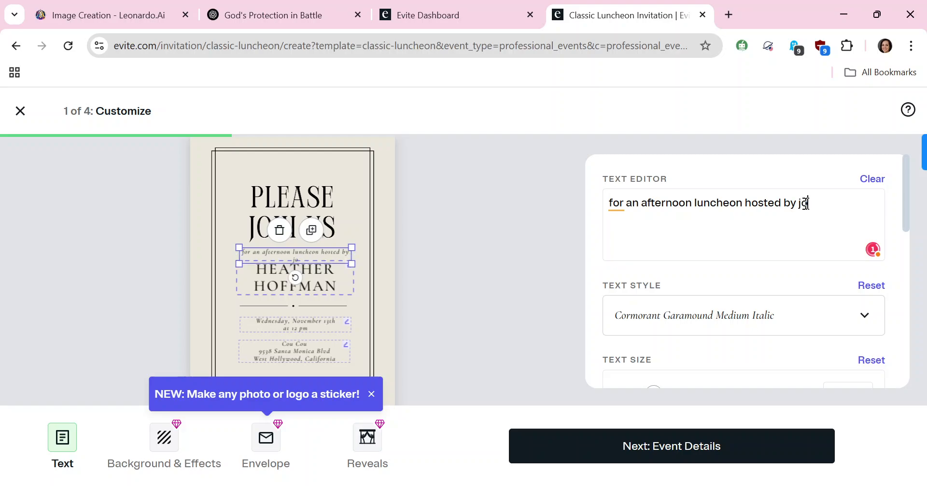
type("hn")
scroll(676, 336, "down", 3)
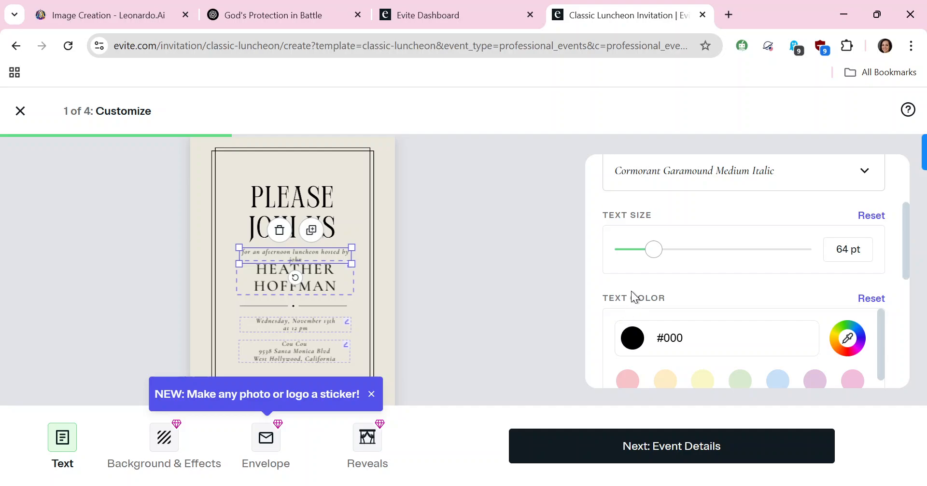
scroll(634, 284, "down", 4)
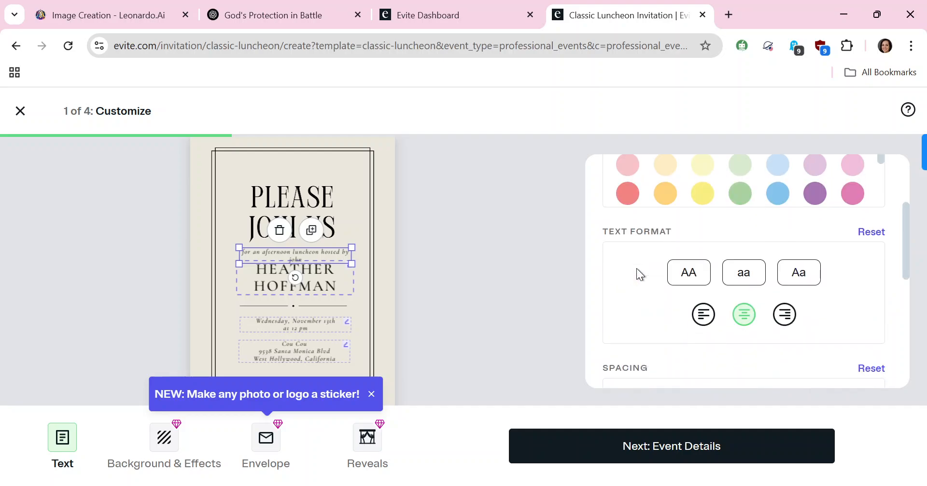
Delete the large sample host name text block from the middle of the invitation
left_click(282, 287)
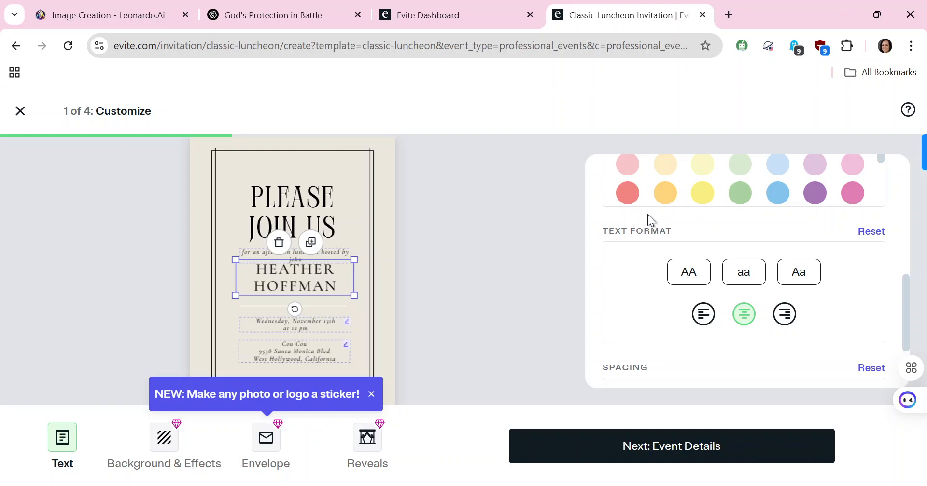
scroll(663, 256, "up", 7)
left_click_drag(672, 222, 613, 206)
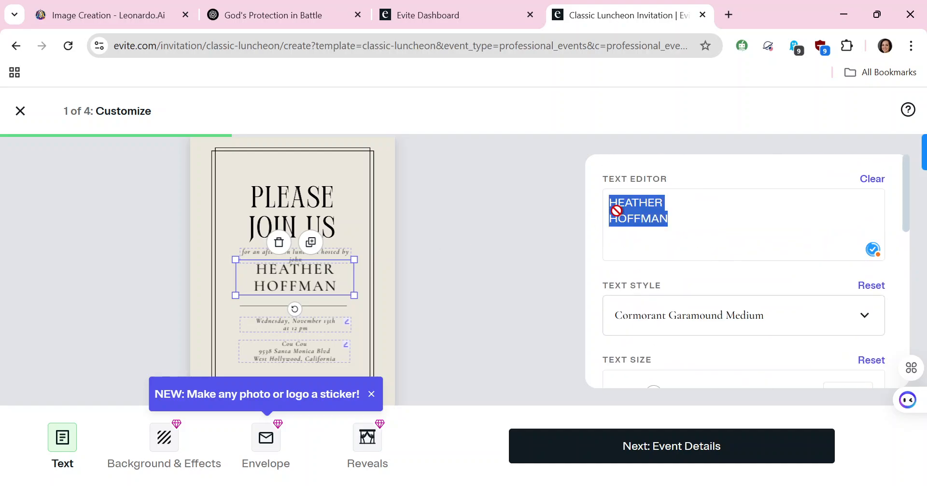
left_click(279, 243)
Move the luncheon host line down to just above the divider and continue to the event details
left_click_drag(293, 261, 294, 271)
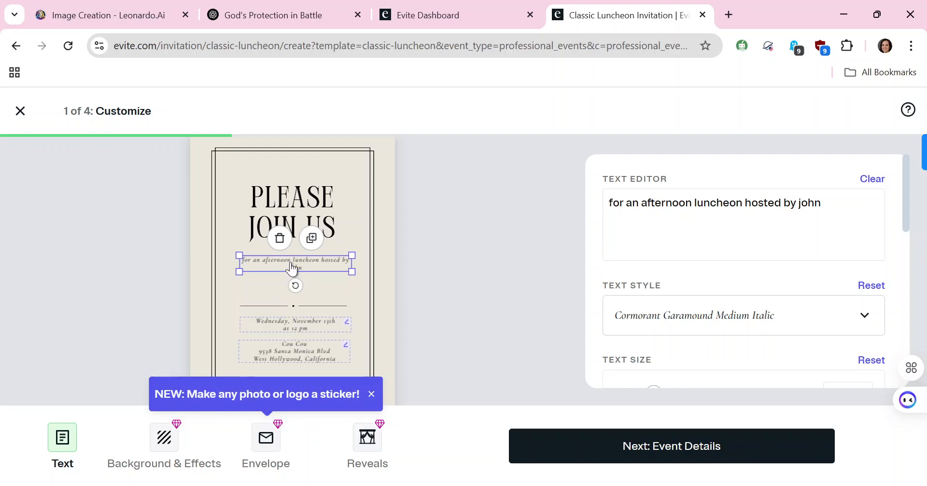
left_click_drag(291, 267, 292, 280)
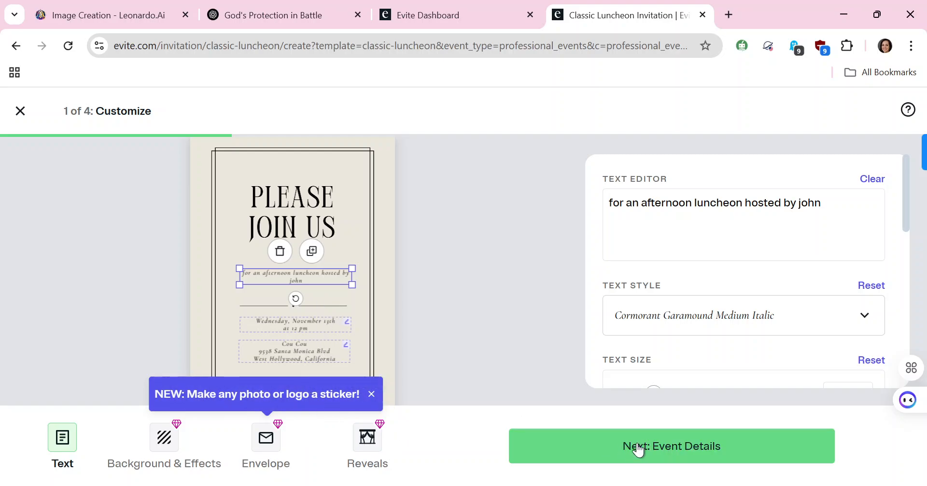
left_click(651, 450)
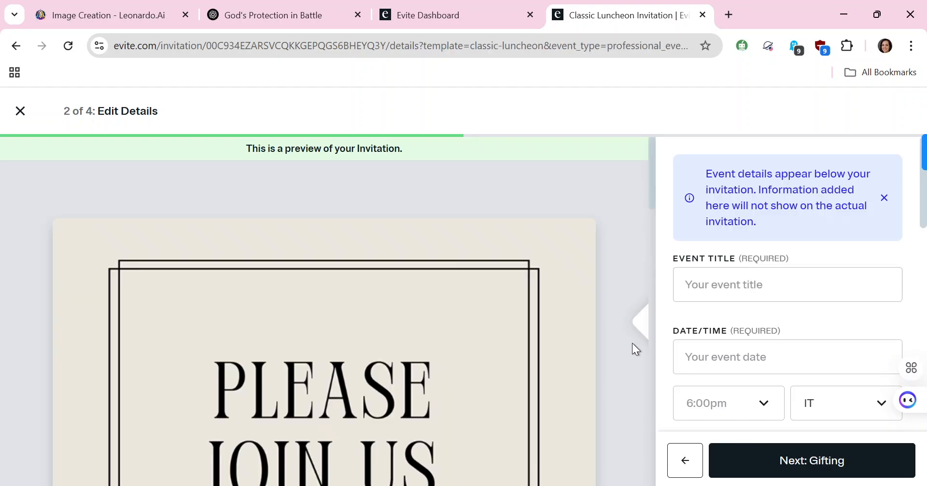
Enter an event title made of the honoree's first name in possessive form followed by "retirement"
scroll(714, 280, "down", 3)
scroll(734, 203, "up", 3)
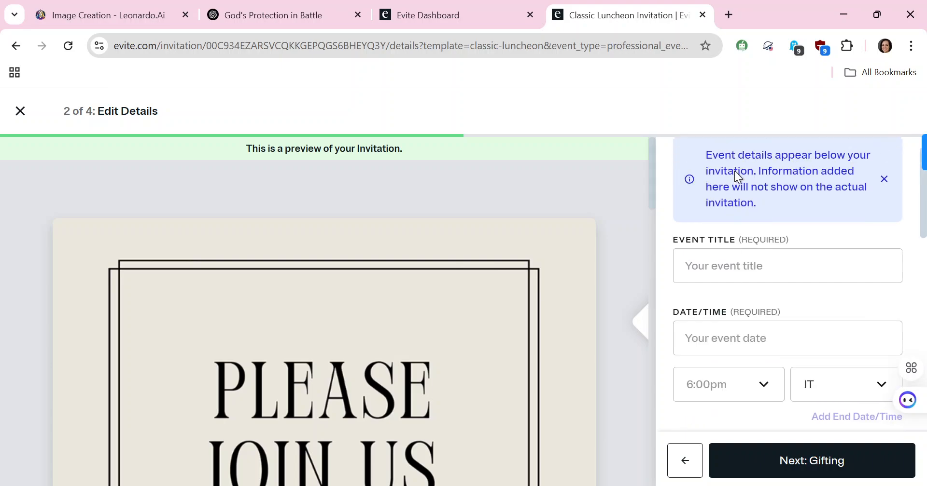
left_click(735, 283)
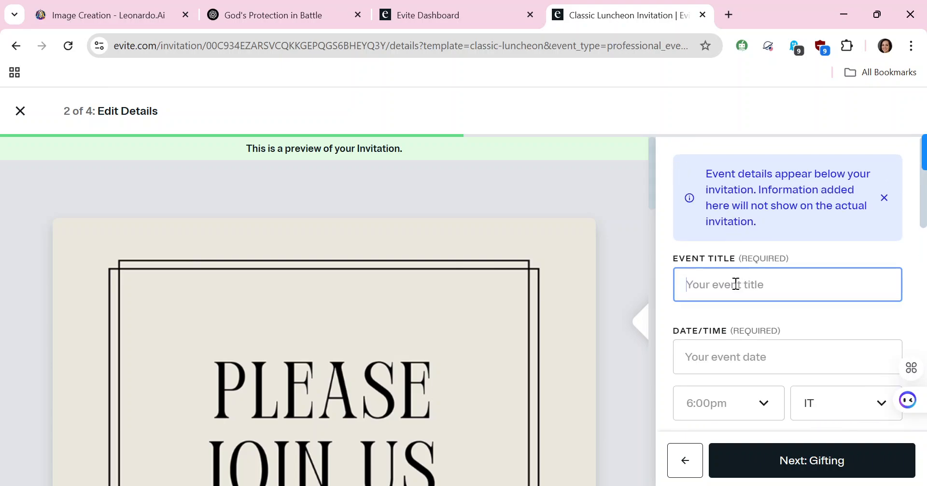
type("tdi")
key("BackSpace")
type("john's retirement")
Set the event date to 05/21/2025
scroll(752, 365, "down", 1)
left_click(774, 291)
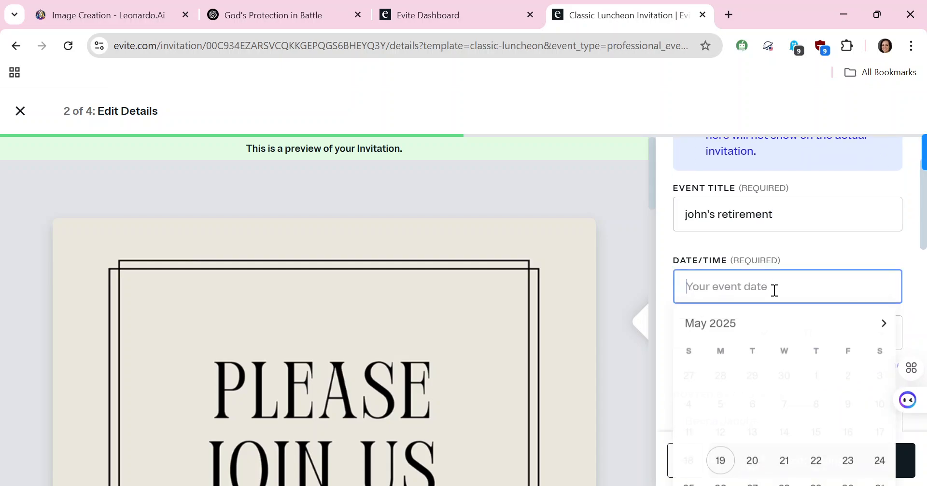
left_click(783, 462)
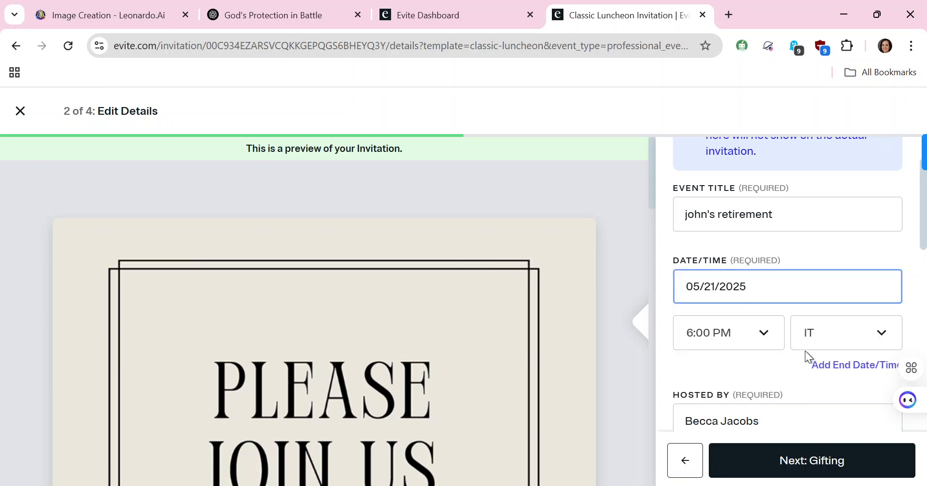
Look through the time zone choices for the event time and close them without picking another one
scroll(834, 343, "down", 1)
scroll(834, 340, "down", 1)
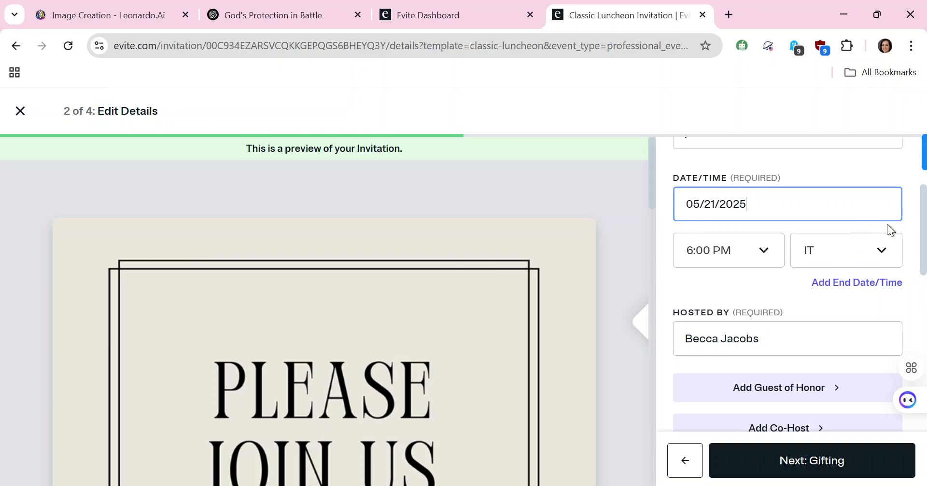
left_click(891, 264)
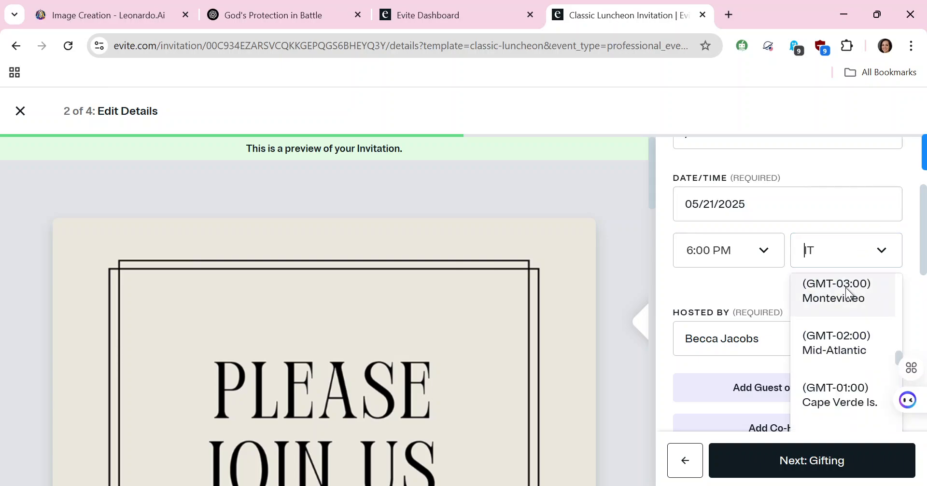
scroll(848, 290, "down", 2)
scroll(850, 292, "down", 6)
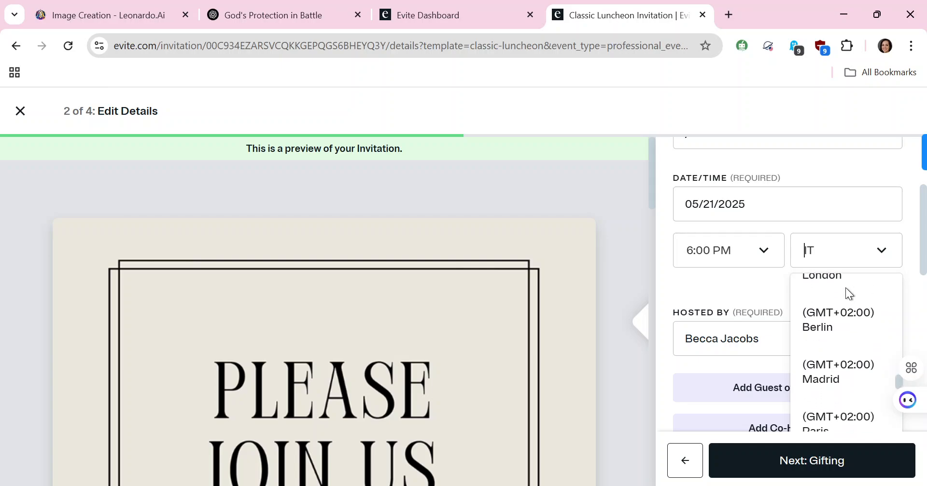
left_click(723, 280)
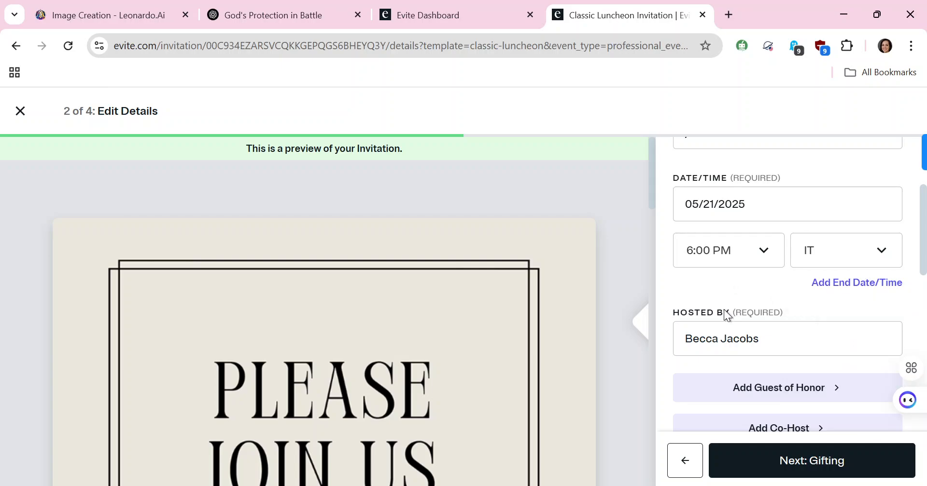
Look over the remaining host, location, note and add-on settings of the event details and continue to the gifting options
scroll(728, 315, "down", 2)
scroll(723, 315, "down", 2)
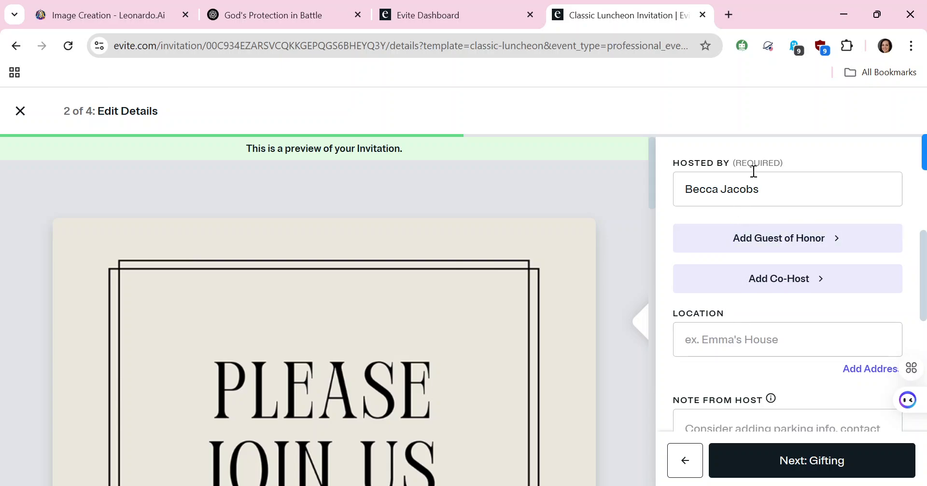
scroll(773, 238, "down", 1)
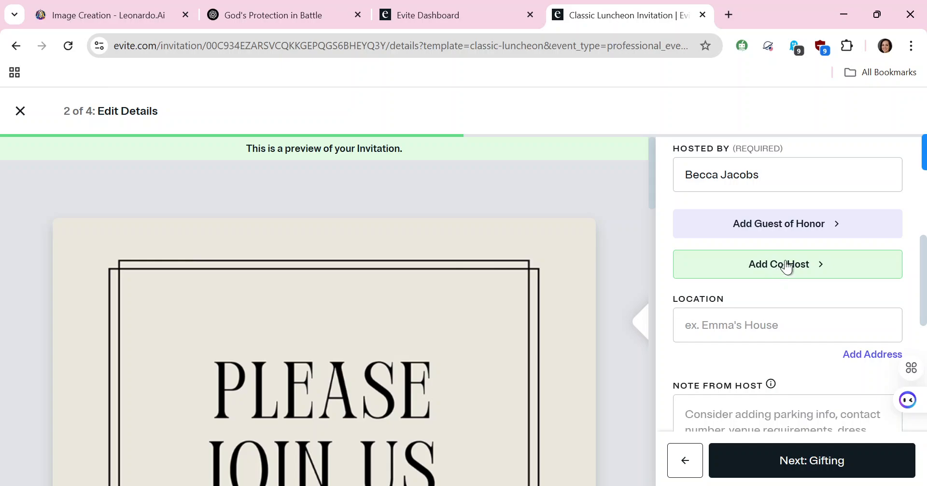
scroll(761, 328, "down", 1)
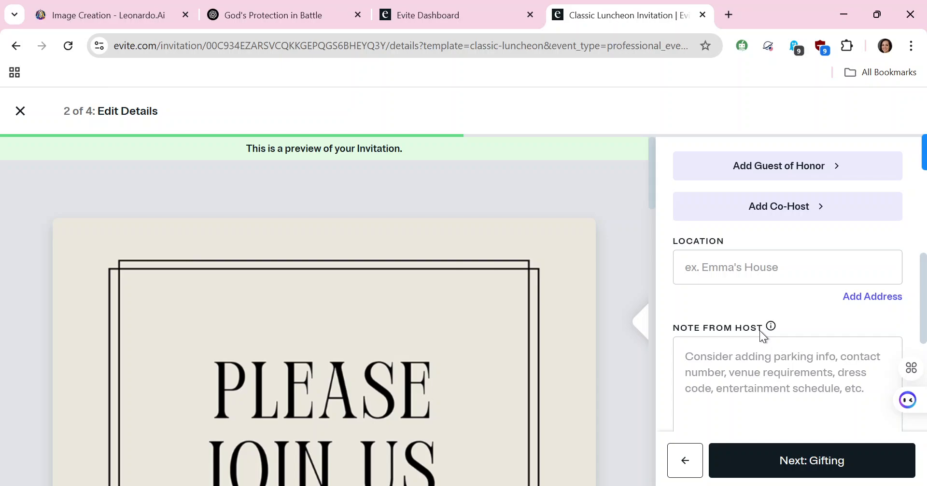
scroll(761, 332, "down", 1)
scroll(760, 331, "down", 1)
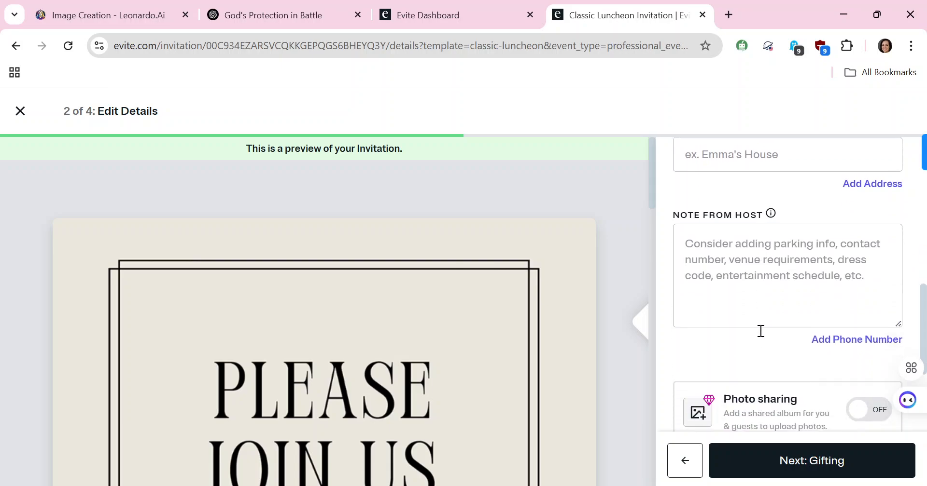
scroll(761, 331, "down", 1)
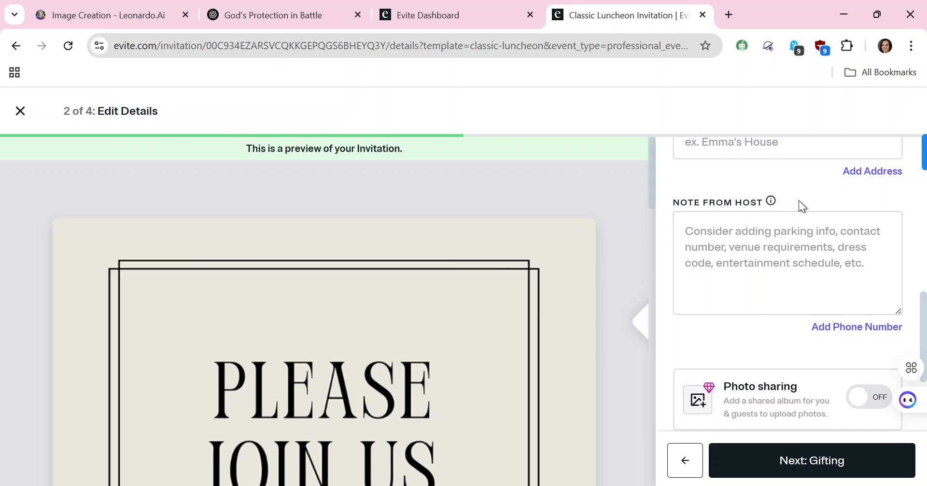
scroll(797, 247, "down", 3)
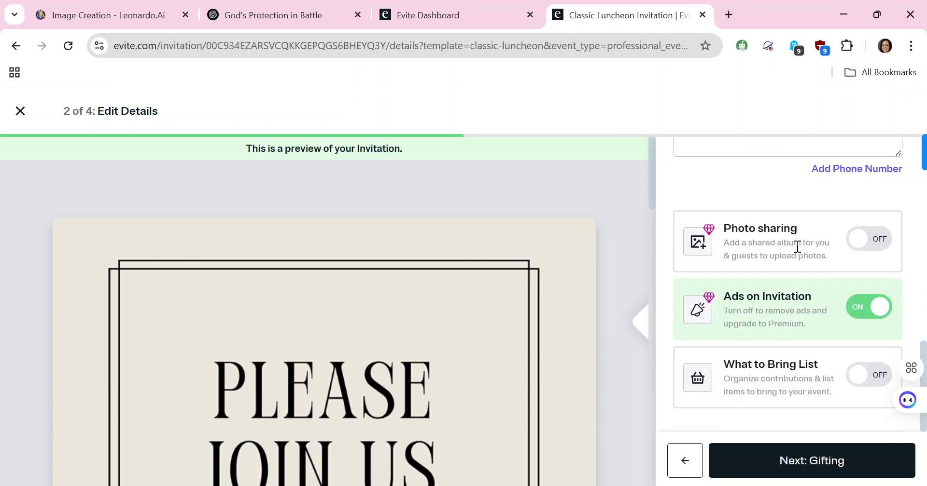
left_click(776, 474)
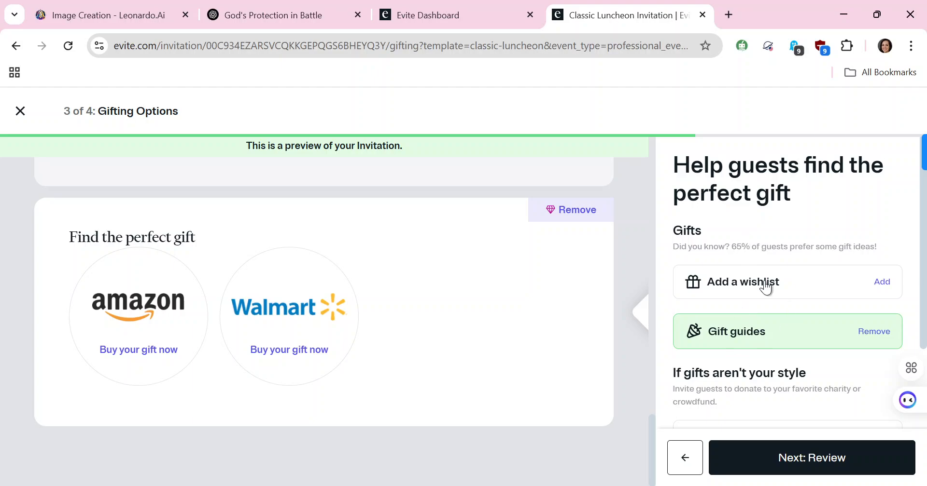
Look over the wishlist, gift guide and donation options and continue to the invitation review
scroll(772, 301, "down", 1)
scroll(770, 293, "down", 2)
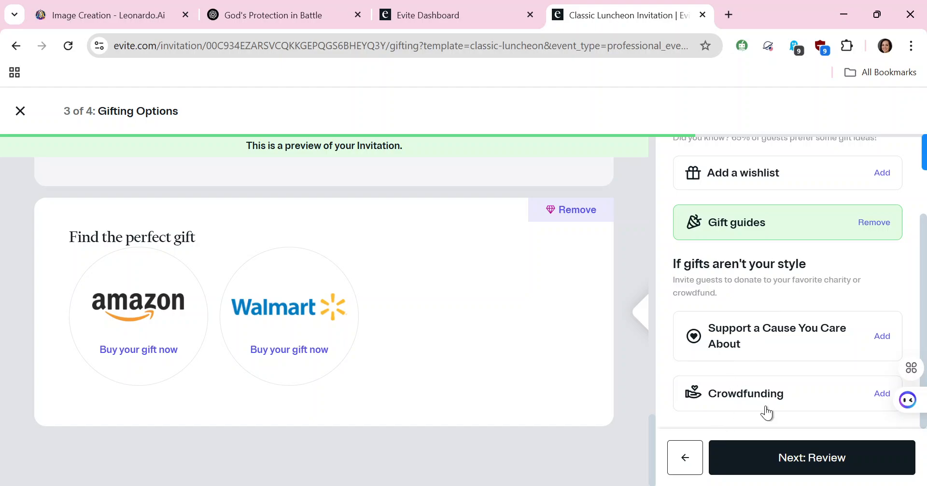
left_click(780, 458)
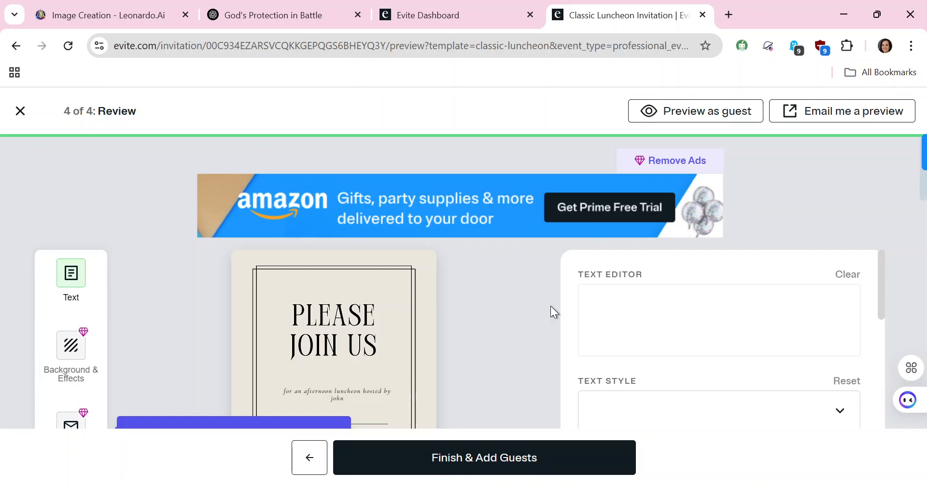
Review the full invitation page, examining the host details, gift options and planning tools such as photo sharing, polls and the What to Bring List
scroll(551, 307, "down", 15)
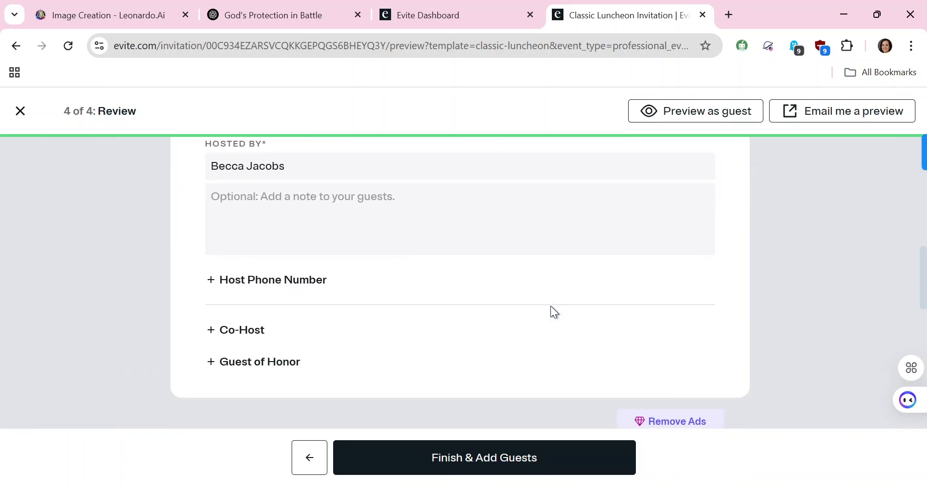
scroll(550, 307, "down", 7)
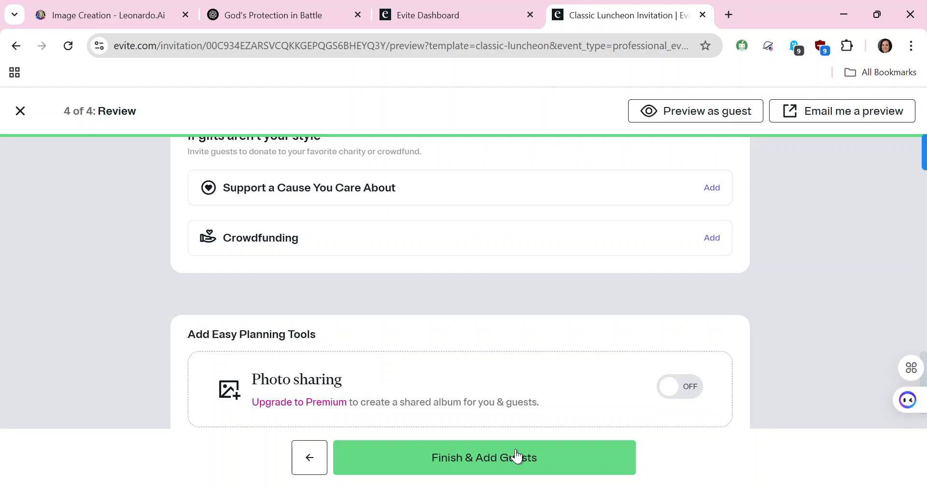
scroll(555, 352, "down", 6)
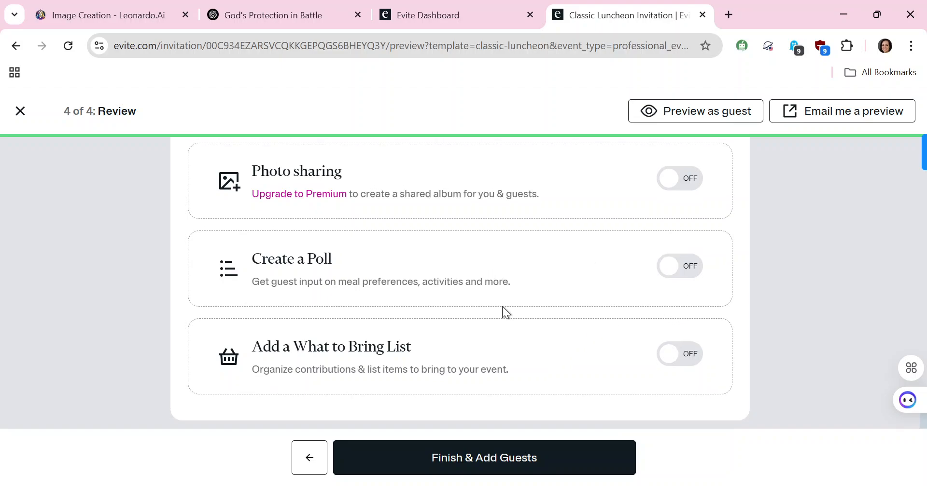
scroll(578, 326, "up", 12)
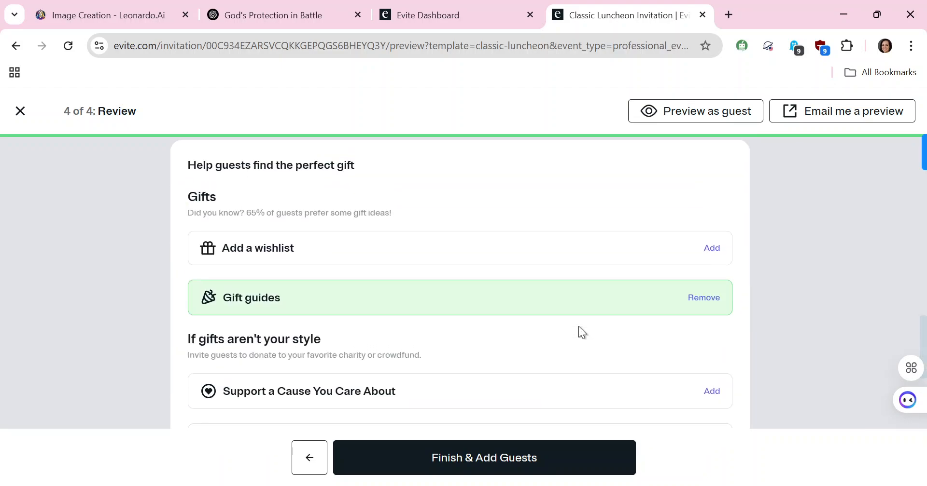
scroll(579, 326, "up", 3)
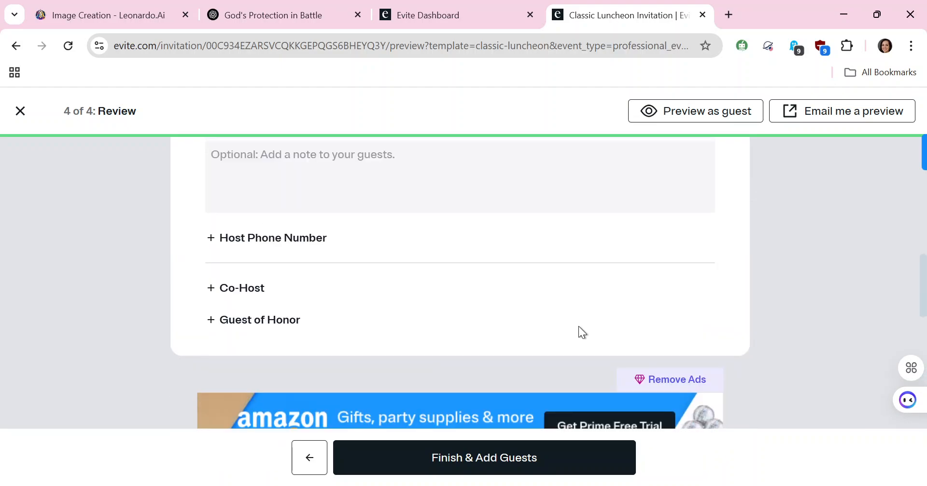